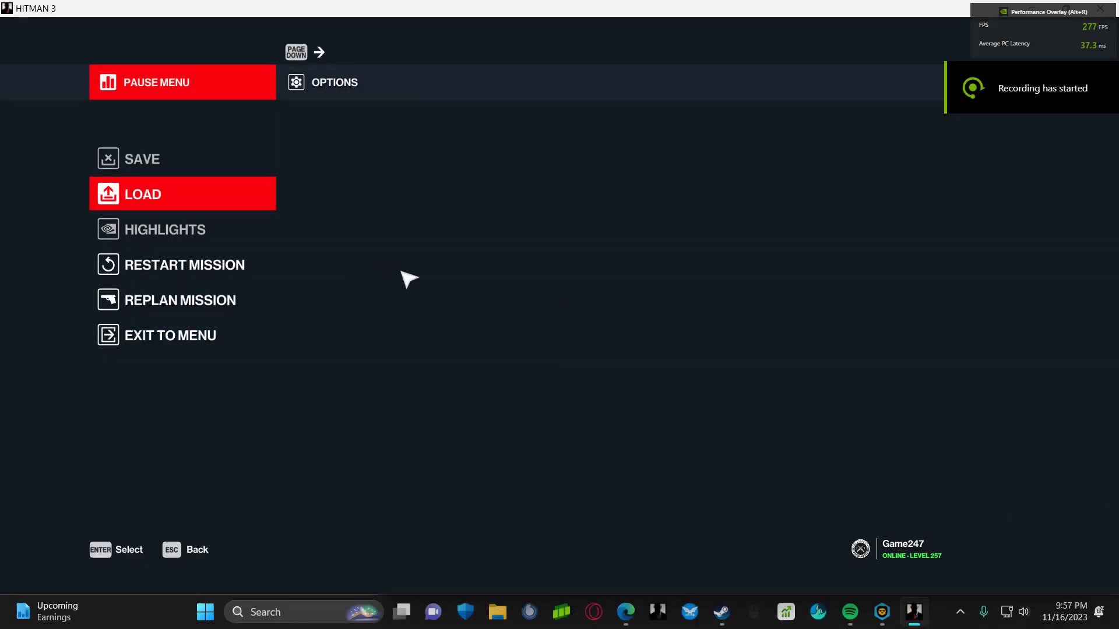
Resume the Nightcall mission from the pause screen so the IO Interactive intro plays
key("Escape")
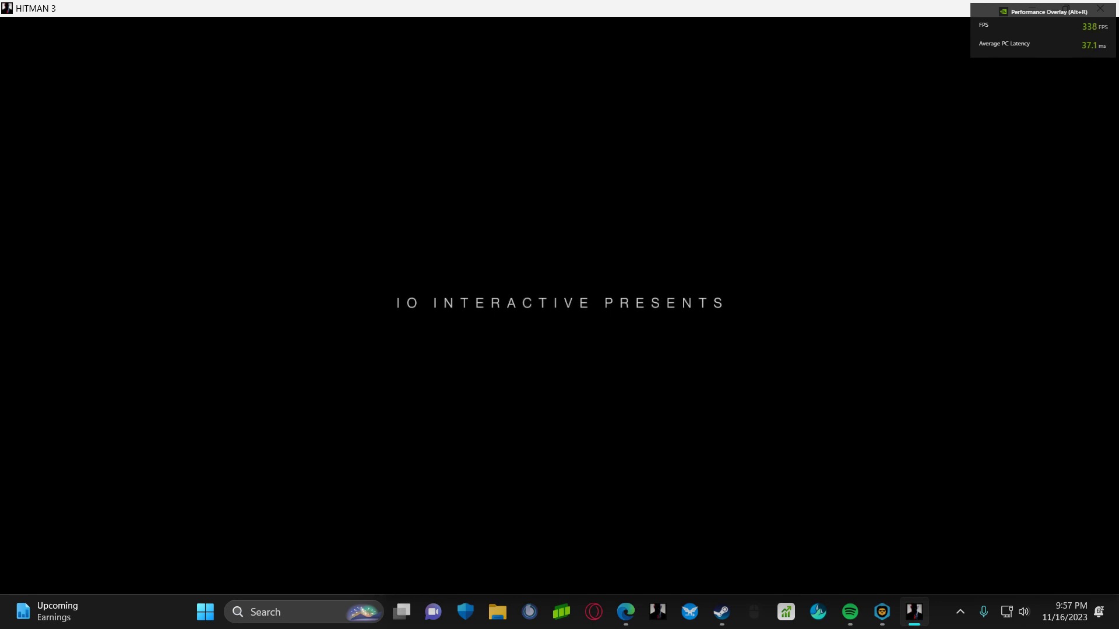
Skip the intro, dismiss the Illegal items notice and scan the beach with Instinct
key("Escape")
key("Escape")
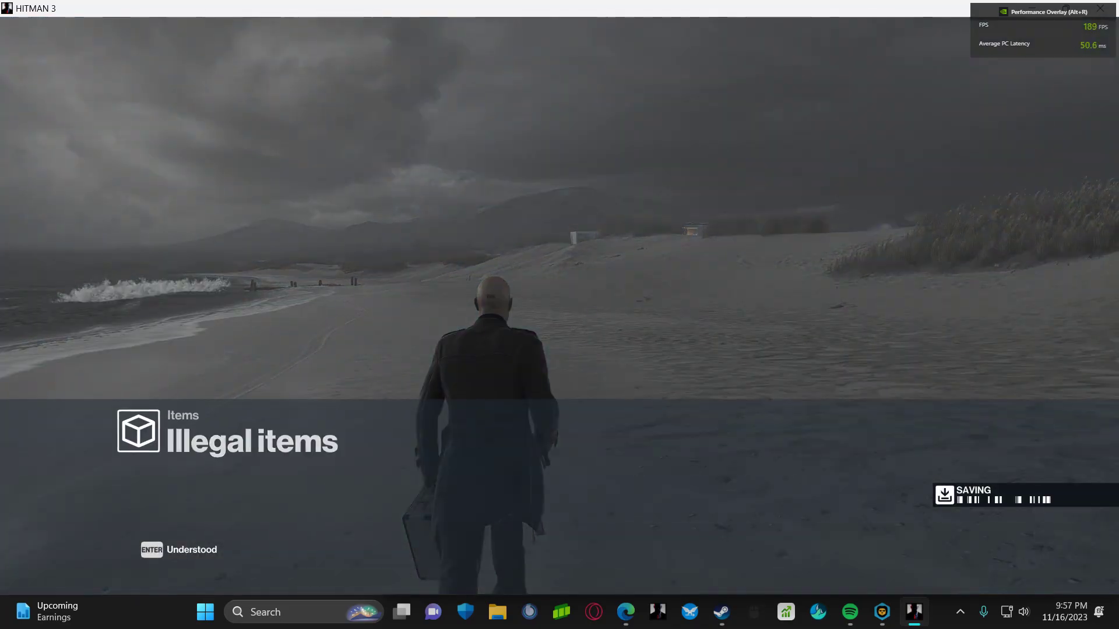
key("Return")
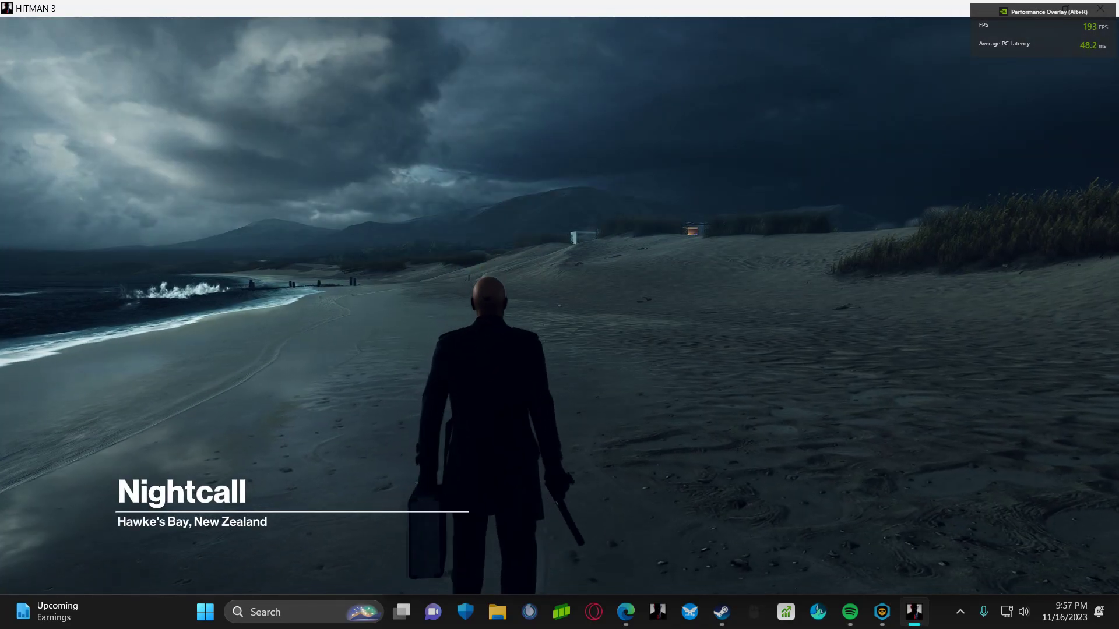
key("ctrl")
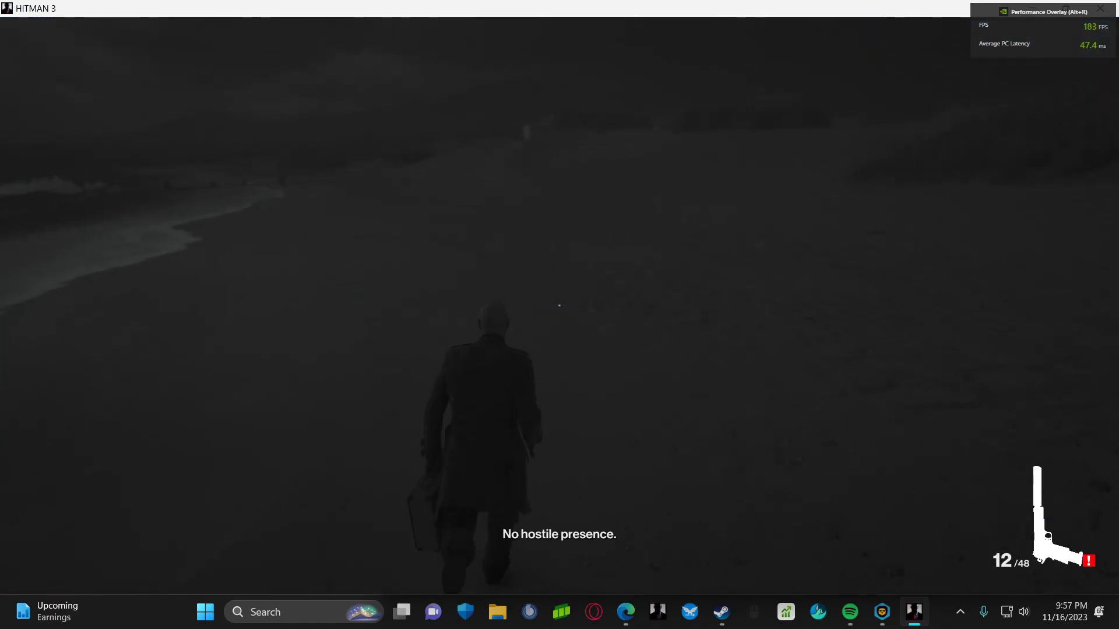
key("ctrl")
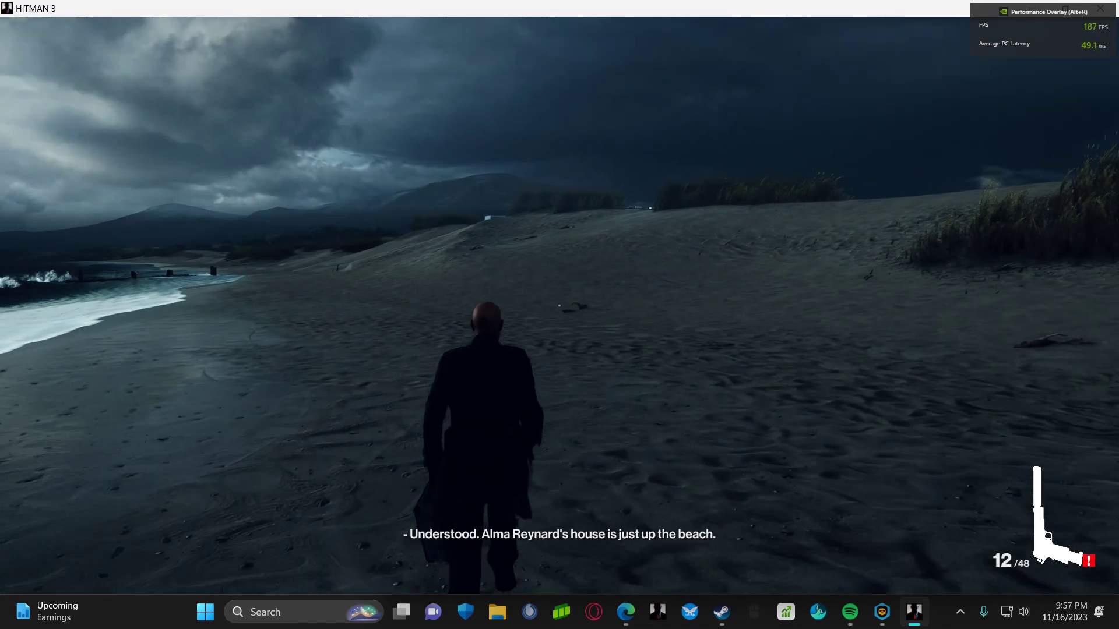
key("w")
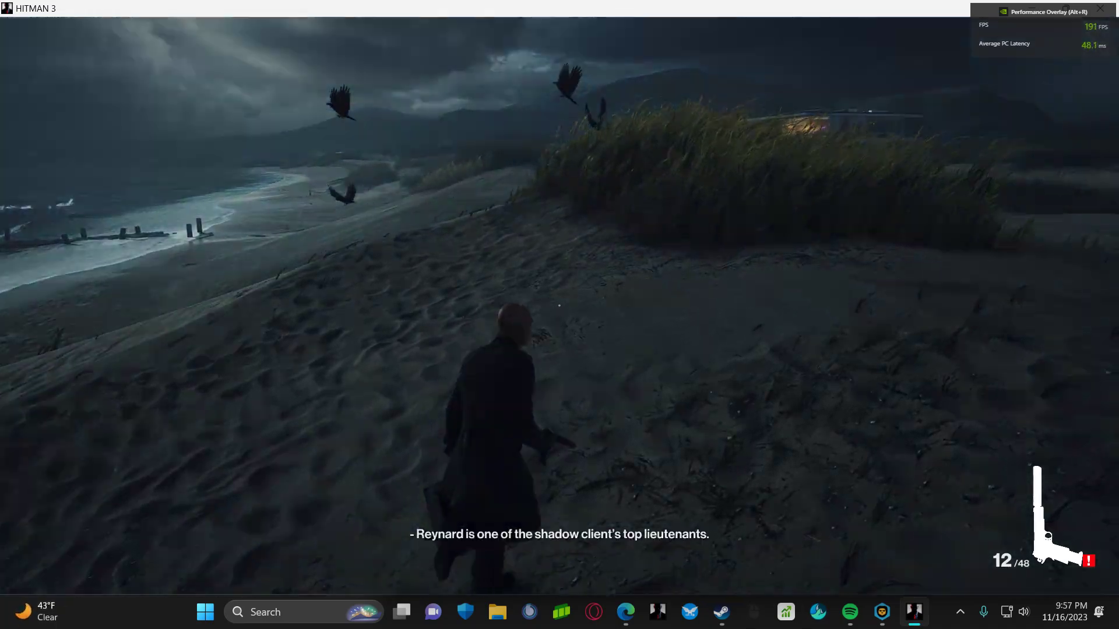
Walk through the dune grass until Alma Reynard's house on the hill comes into view
key("ctrl")
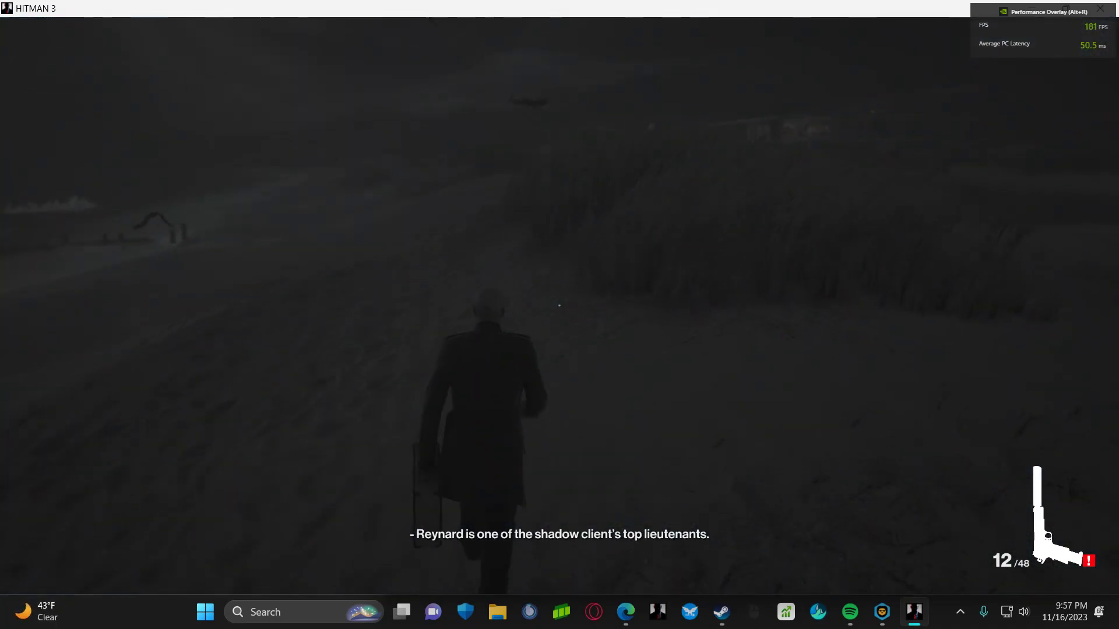
key("ctrl")
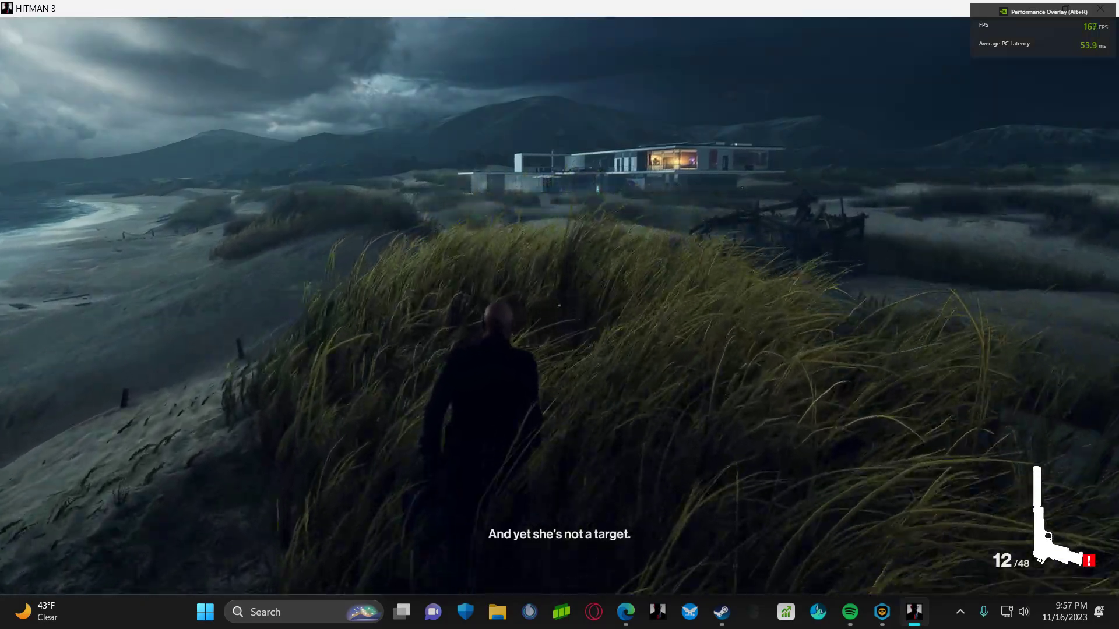
key("w")
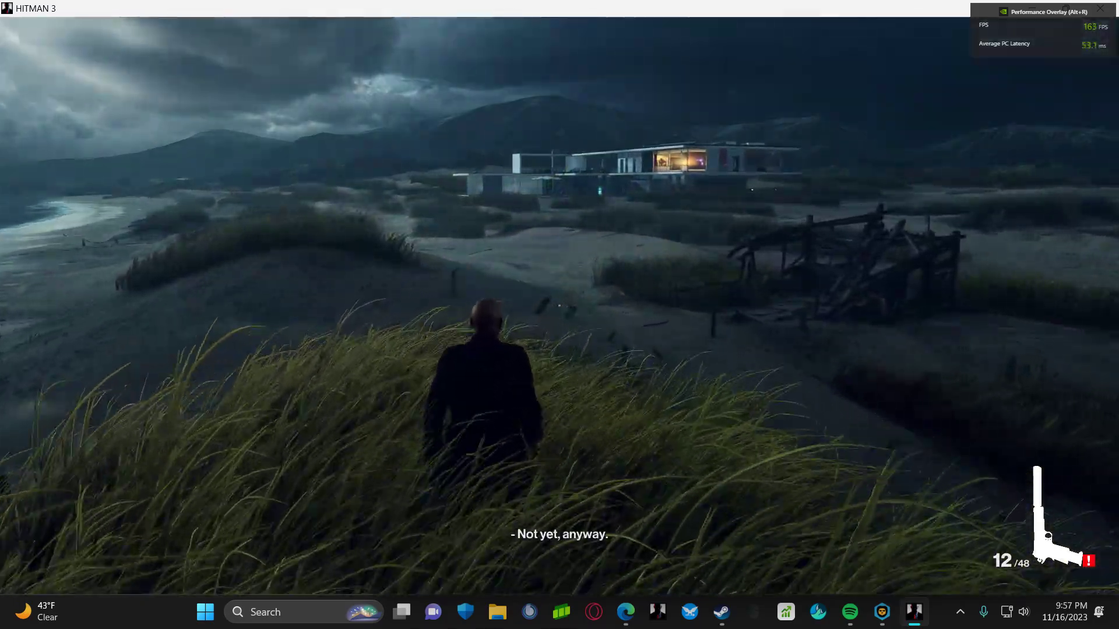
key("w")
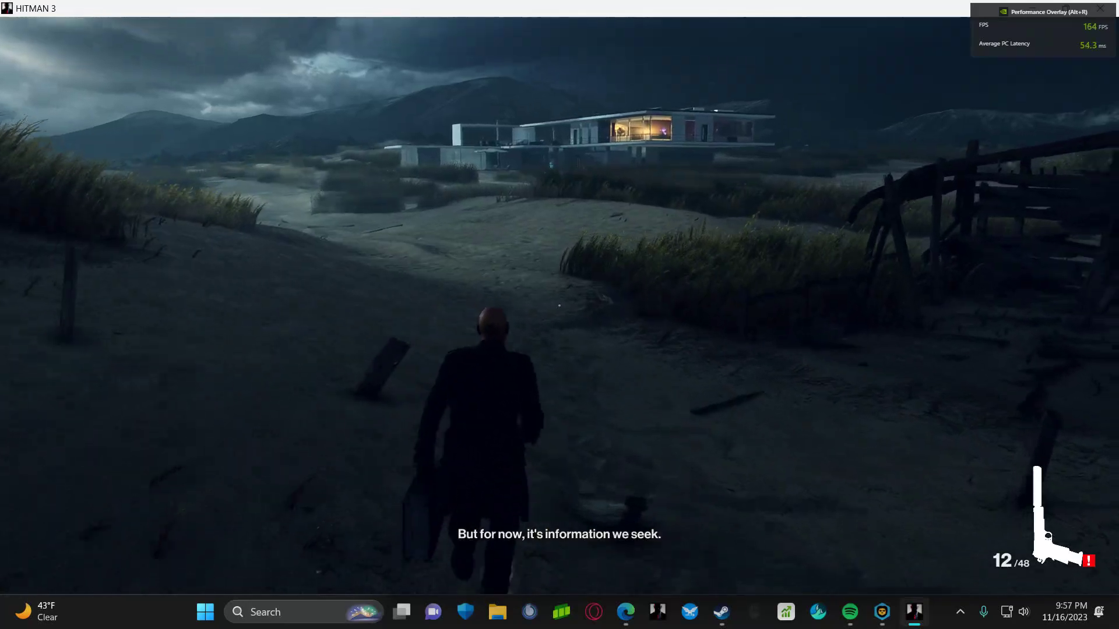
key("w")
key("w")
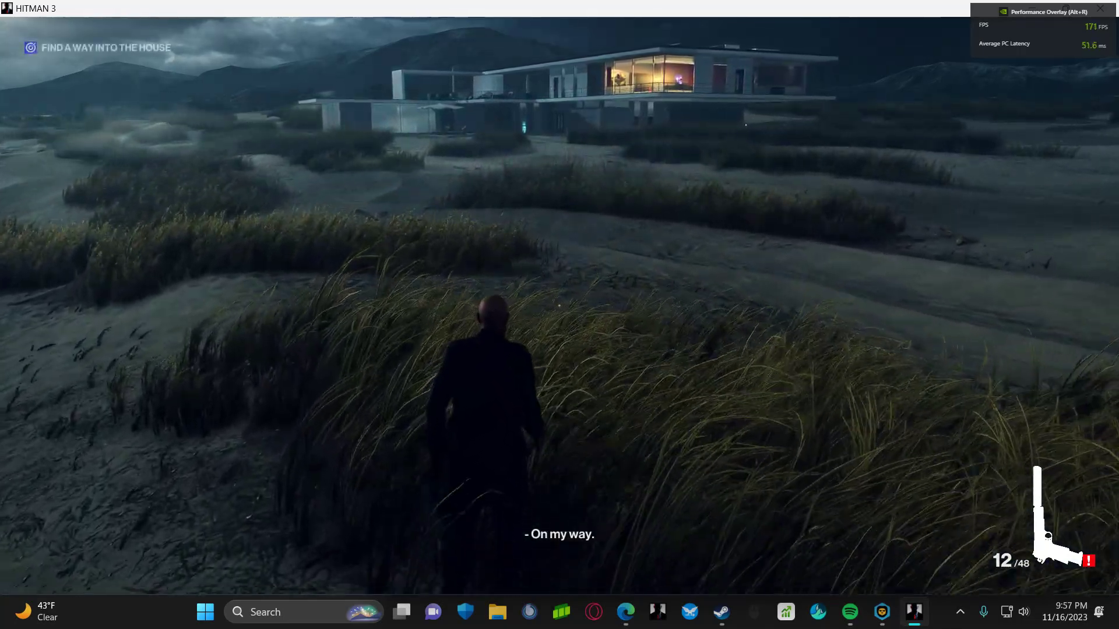
key("w")
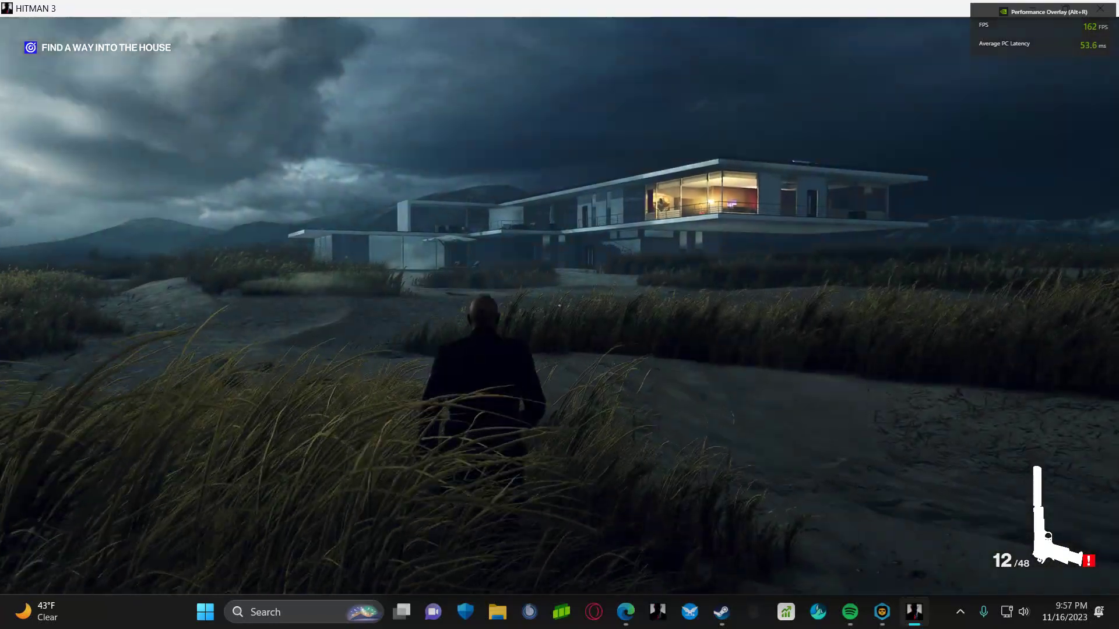
Shoot the plant pot for the key, unlock the patio door and enter the dining room
key("w")
key("w")
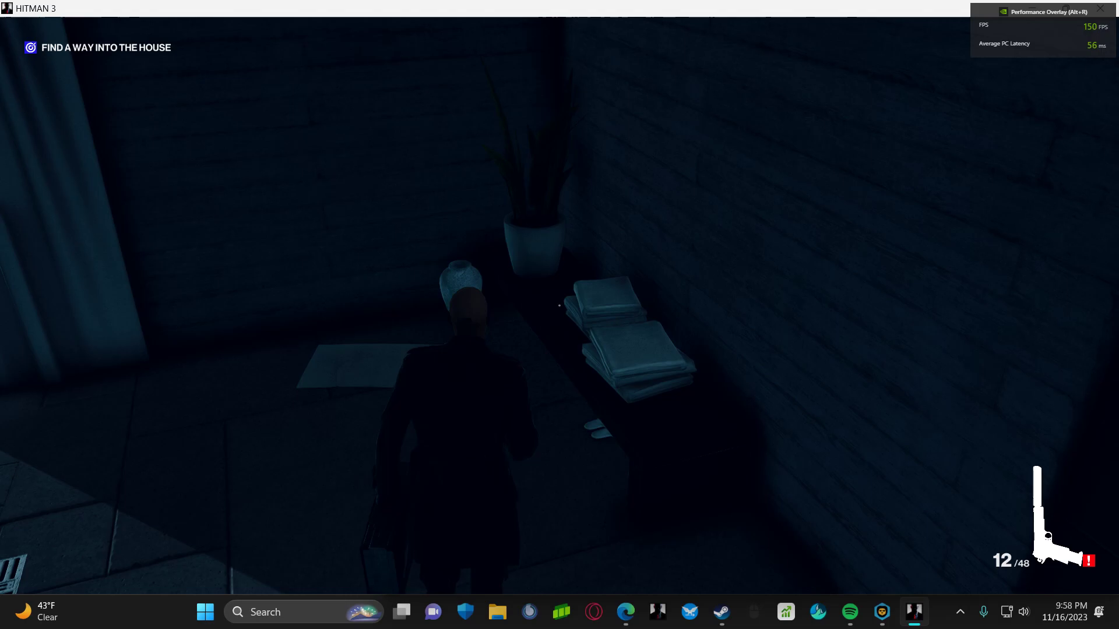
left_click(559, 314)
key("e")
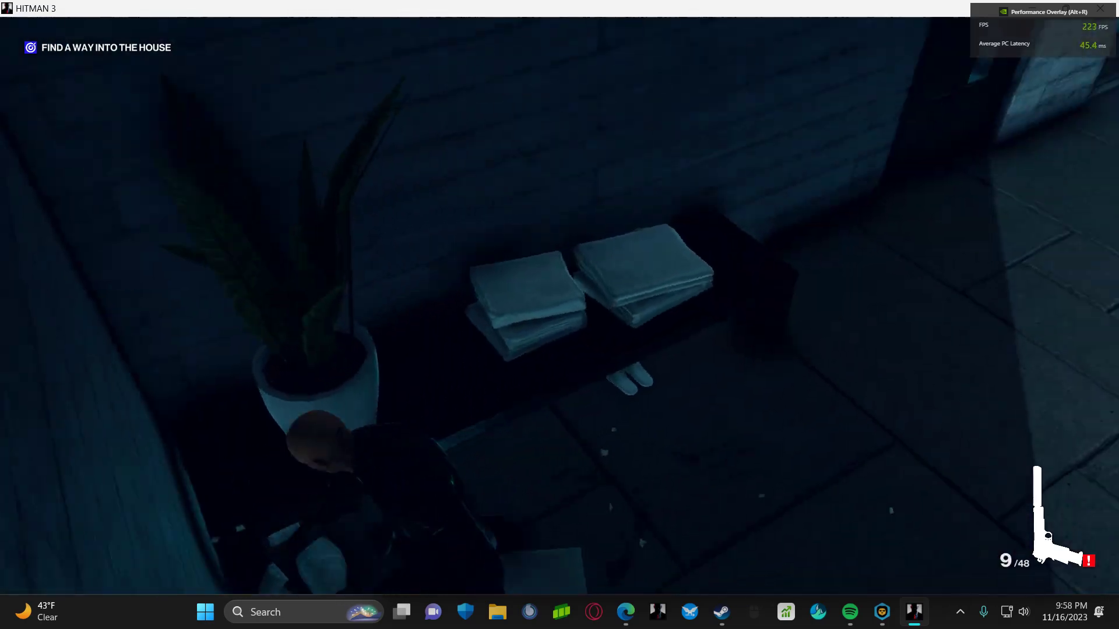
key("w")
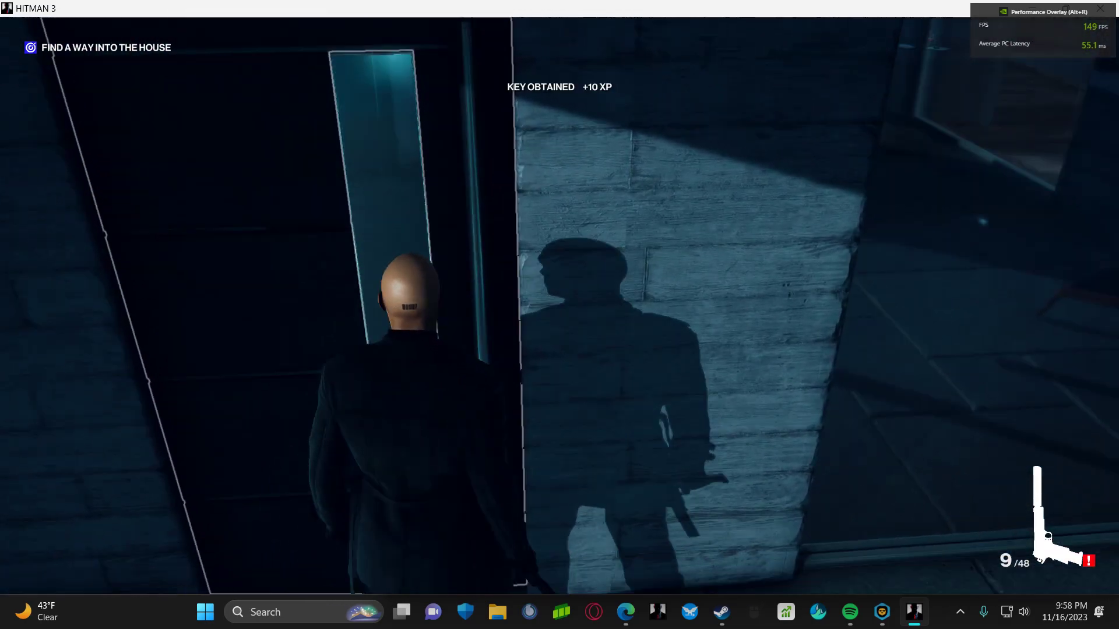
key("e")
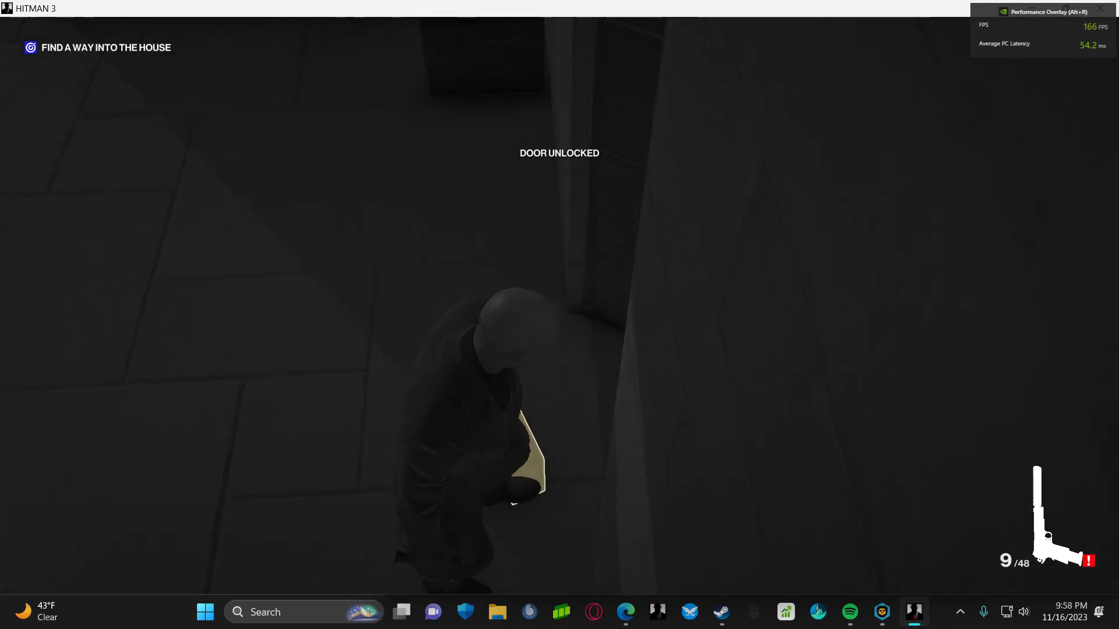
key("w")
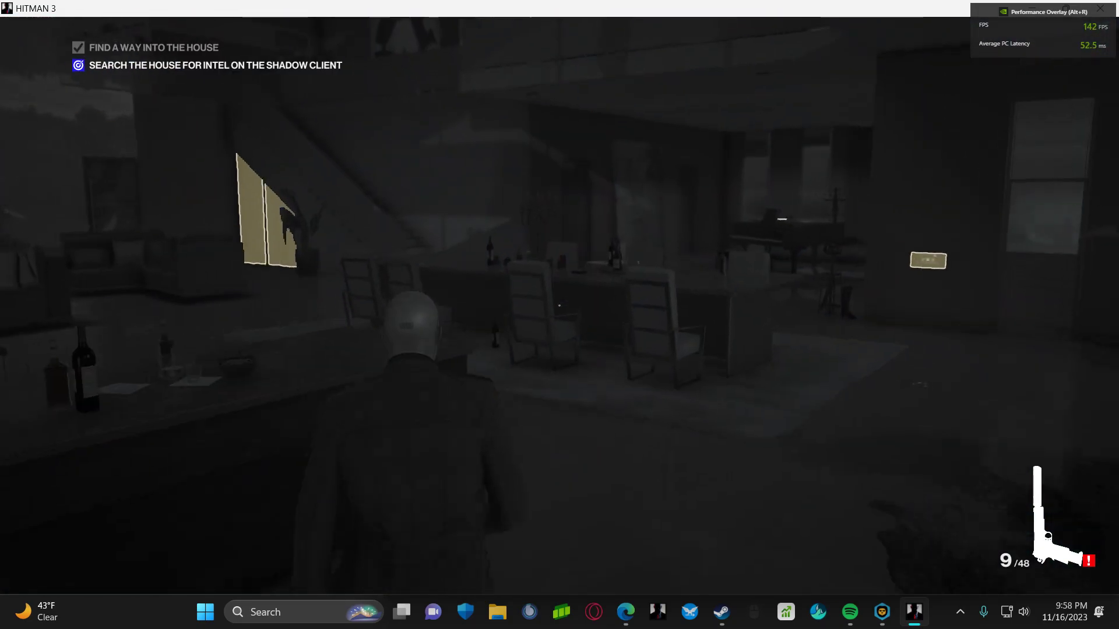
Explore the ground floor with Instinct and climb the stairs to the upstairs living room
key("w")
key("r")
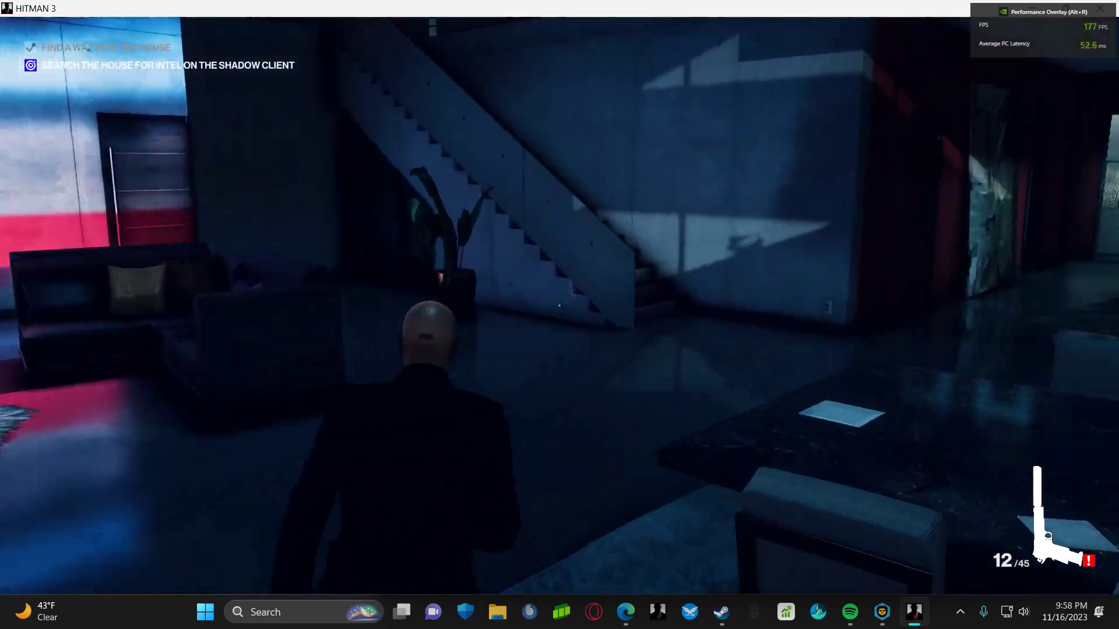
key("ctrl")
key("w")
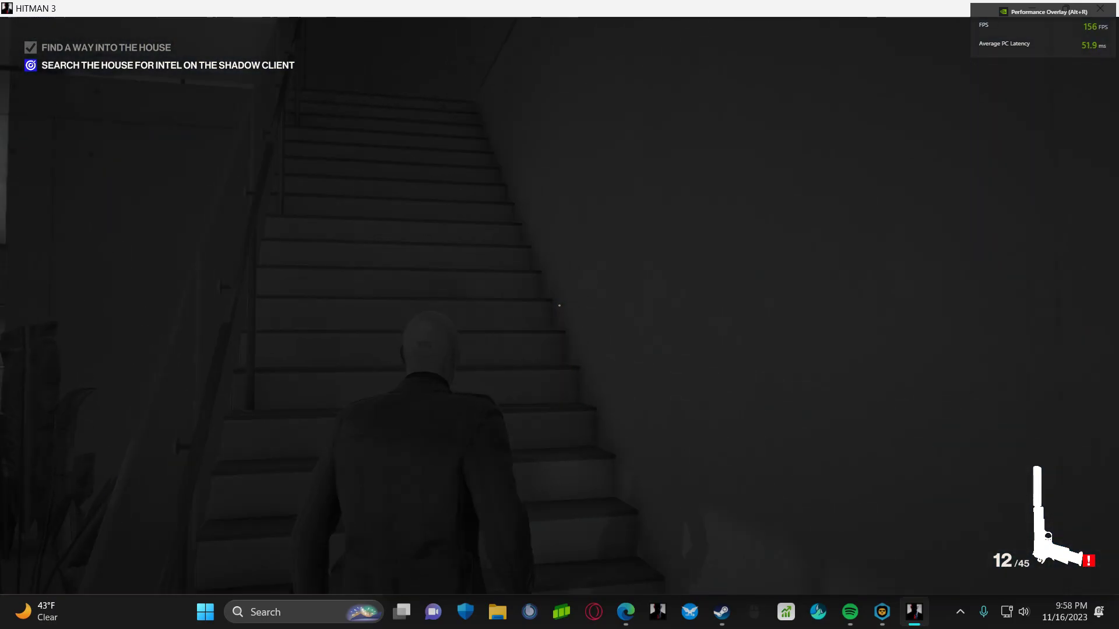
key("w")
key("w")
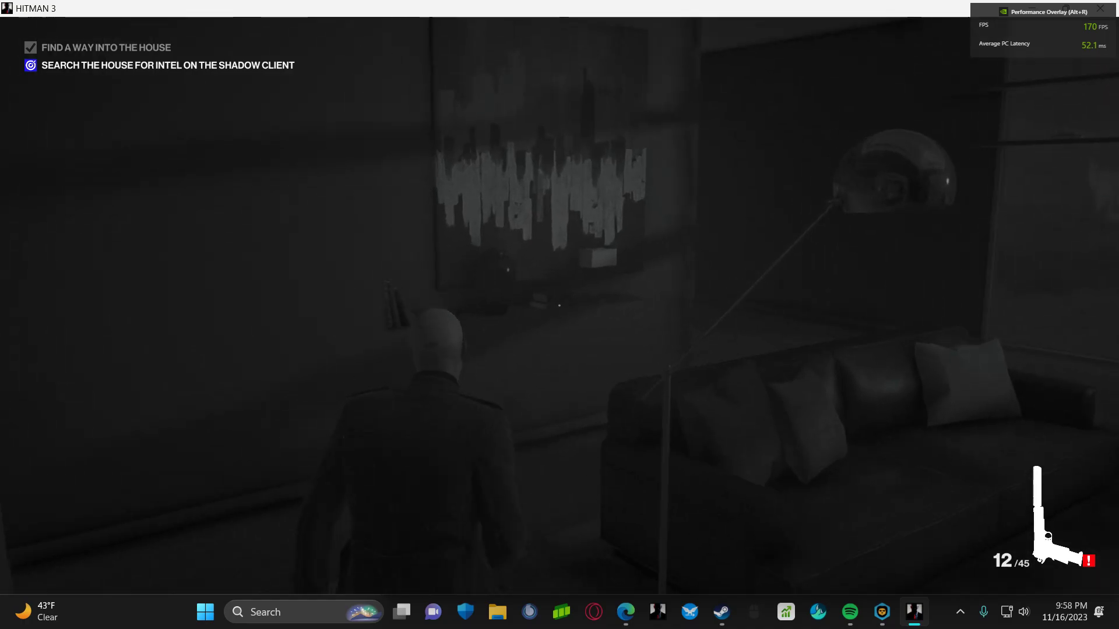
key("w")
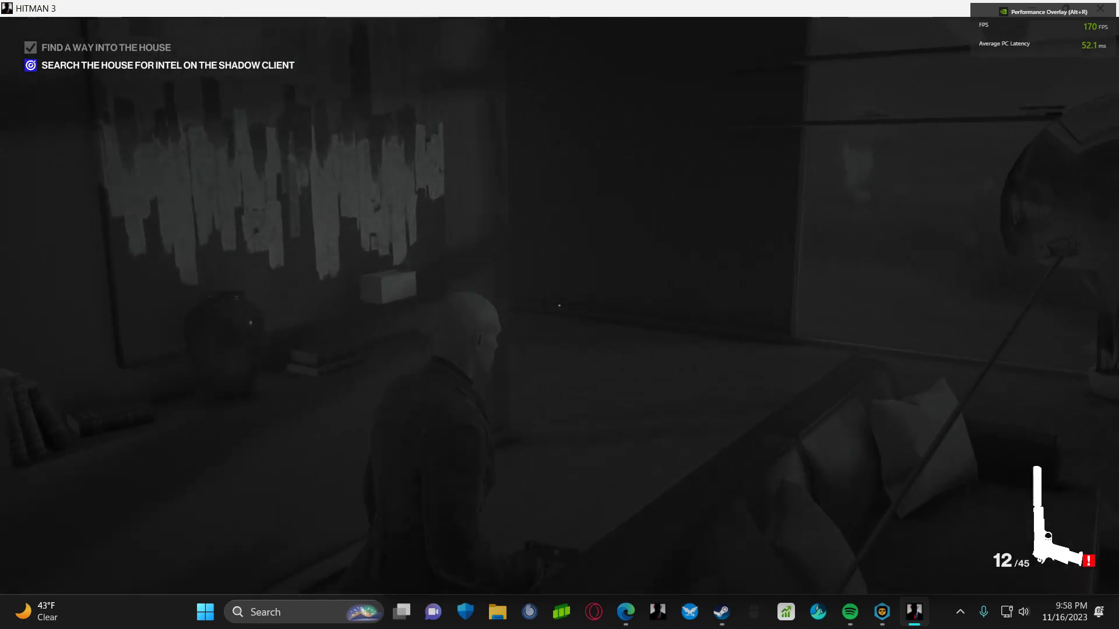
Search behind the painting, enter the secret dark room and take the intel from the desk
key("ctrl")
key("g")
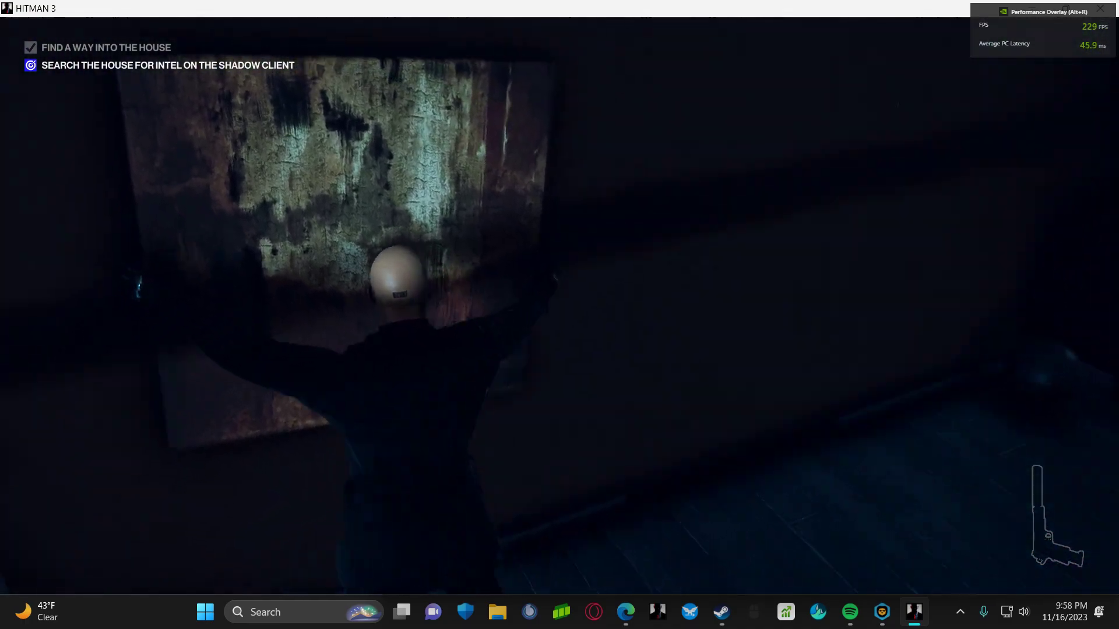
key("w")
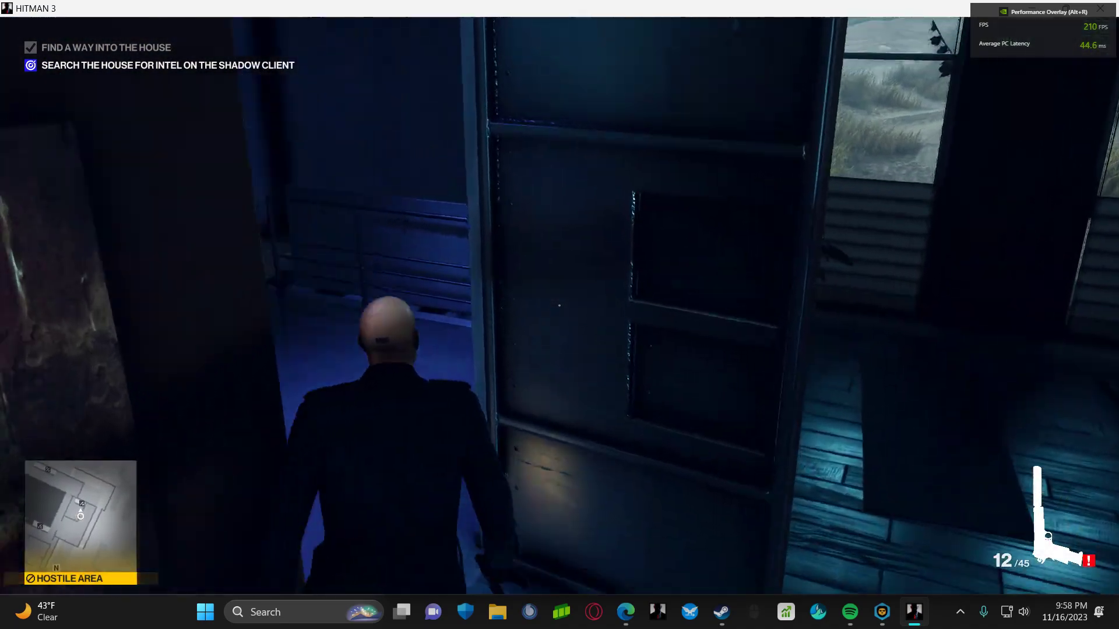
key("w")
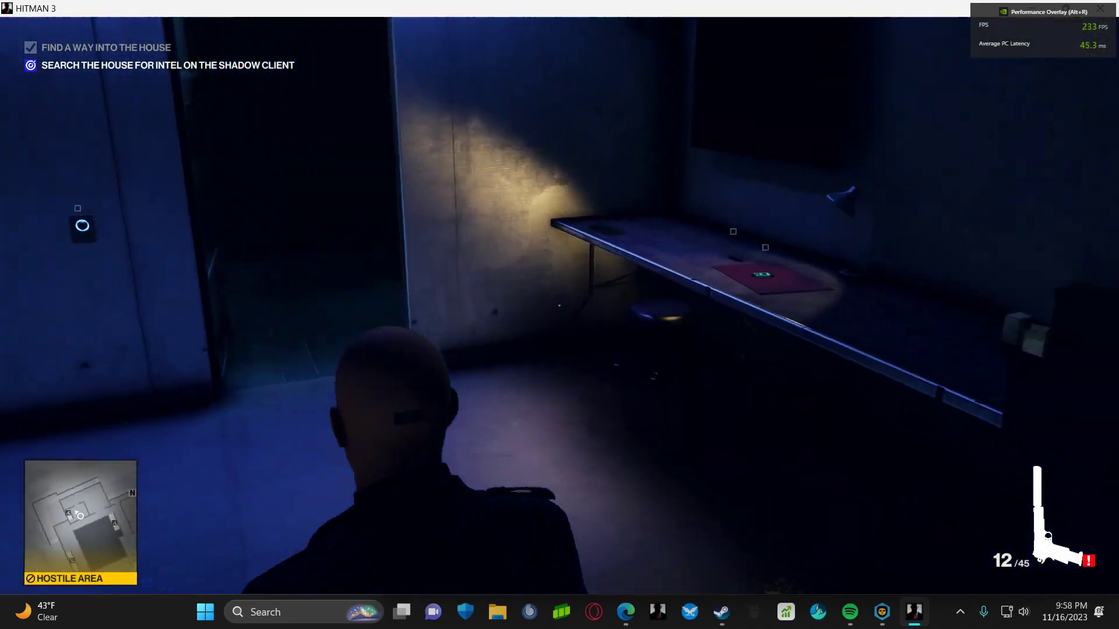
key("e")
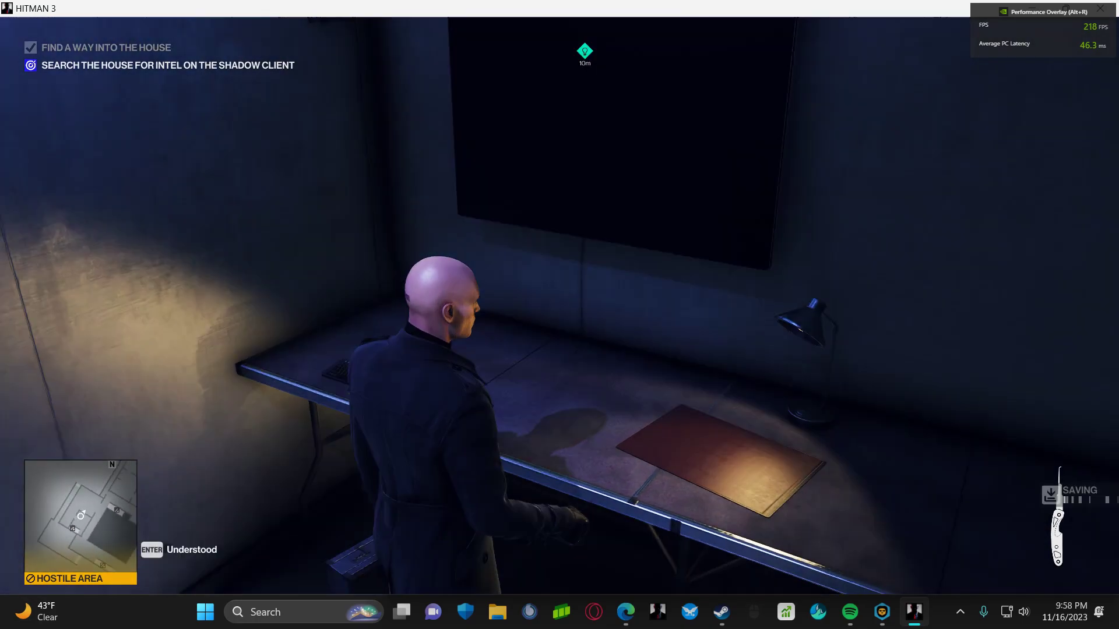
Dismiss the intel message and cross the office to the computer
key("Escape")
key("Escape")
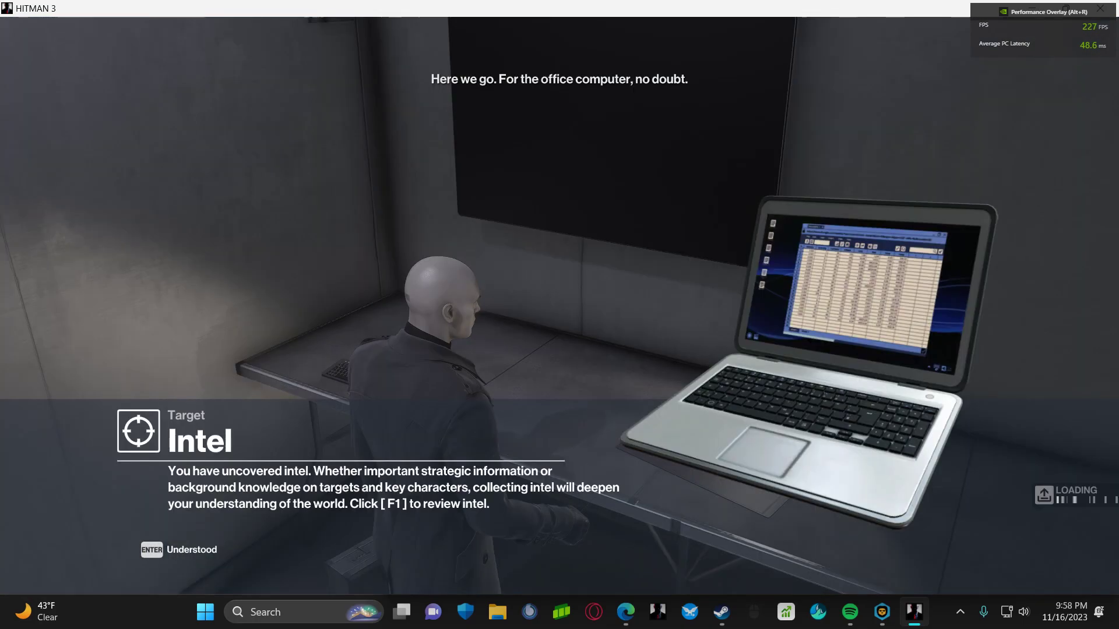
key("Return")
key("w")
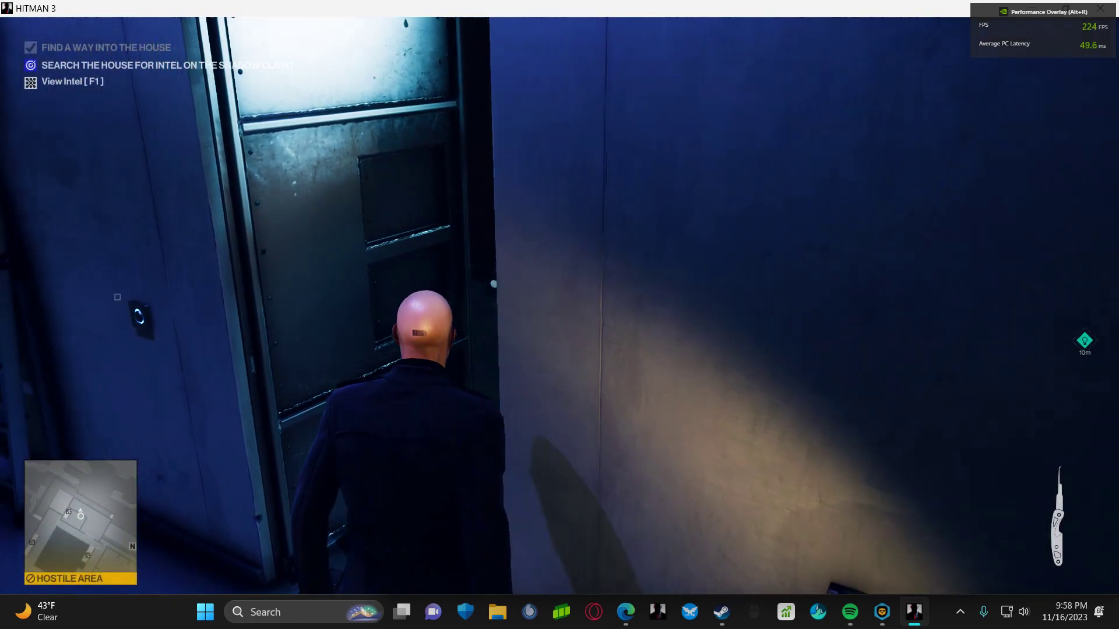
key("ctrl")
key("w")
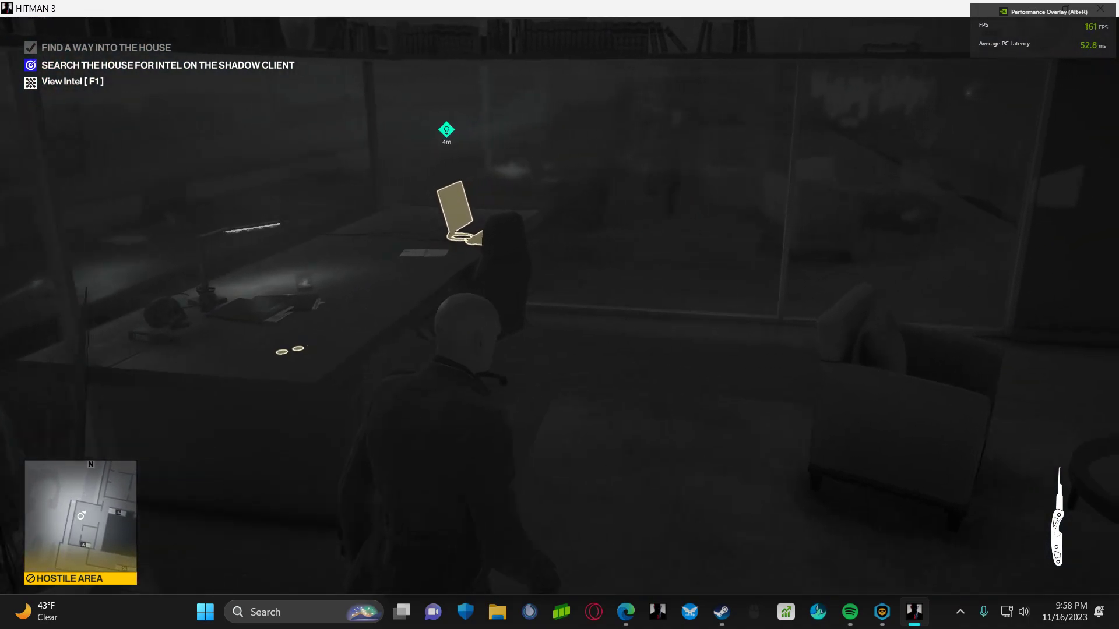
key("ctrl")
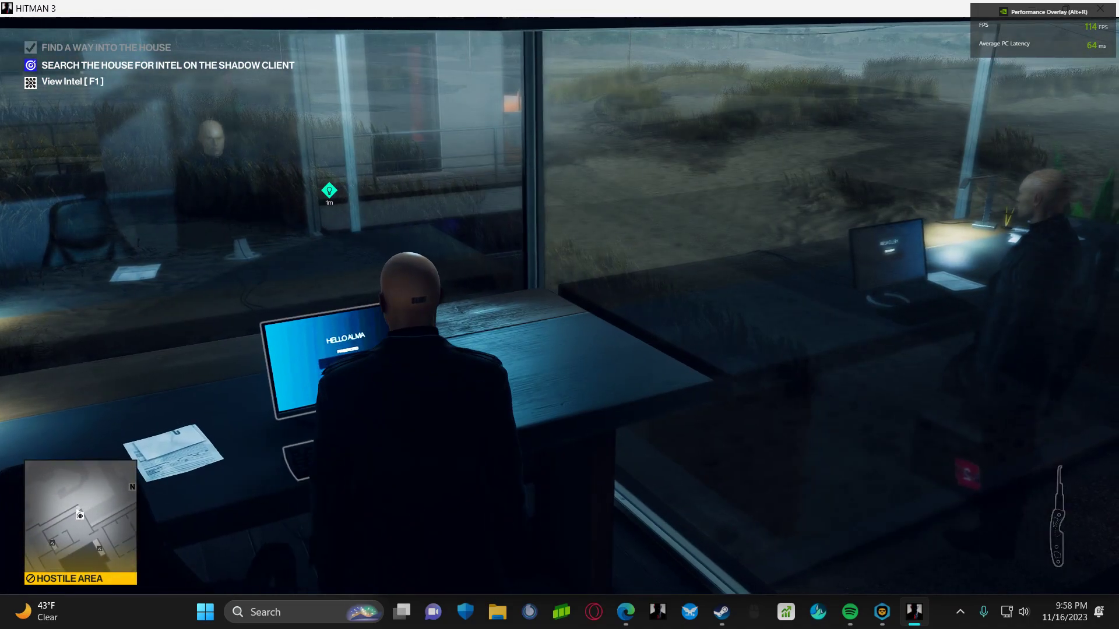
key("alt+space")
key("Escape")
left_click_drag(560, 315, 349, 315)
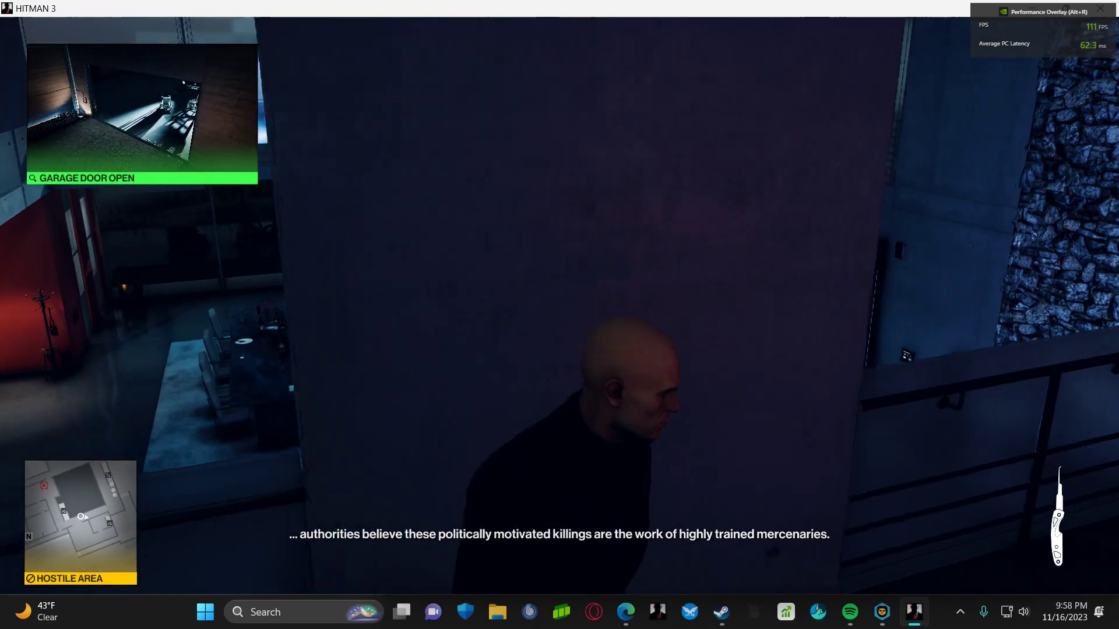
Equip the silenced ICA19 pistol and shoot Alma Reynard in the lobby below
key("i")
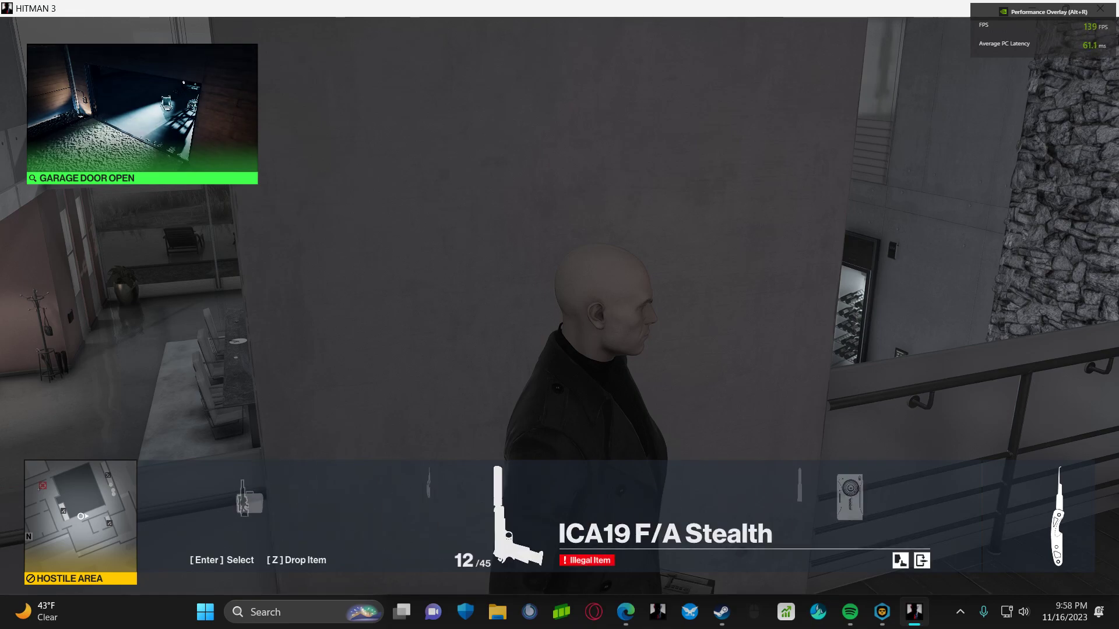
key("Return")
key("w")
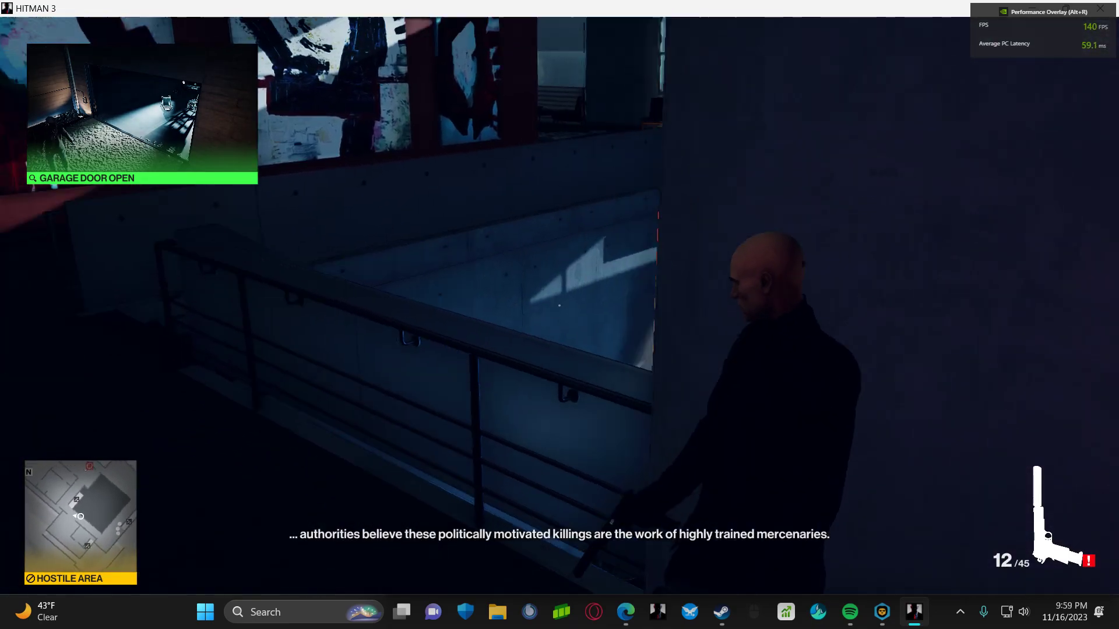
right_click(559, 314)
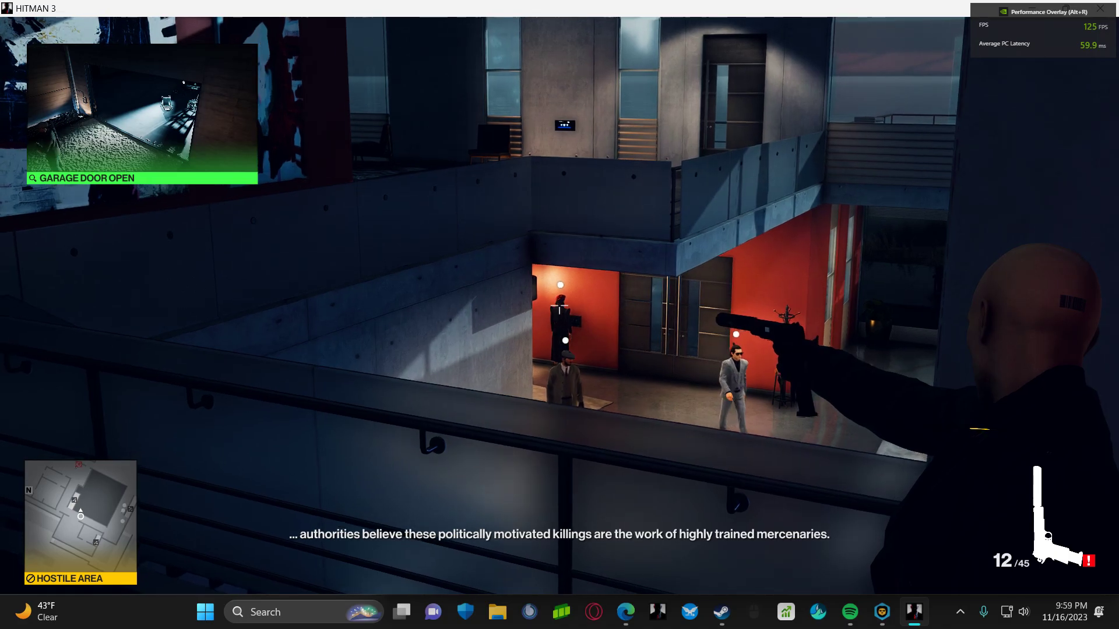
left_click(560, 315)
Head down the corridor onto the balcony and vault over its railing
key("w")
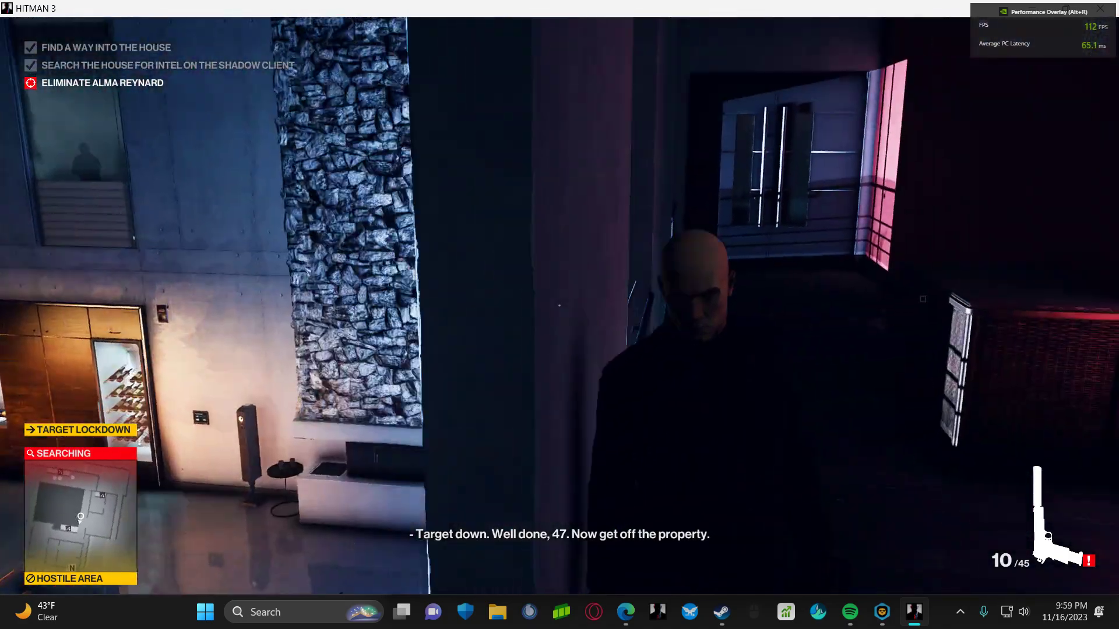
key("w")
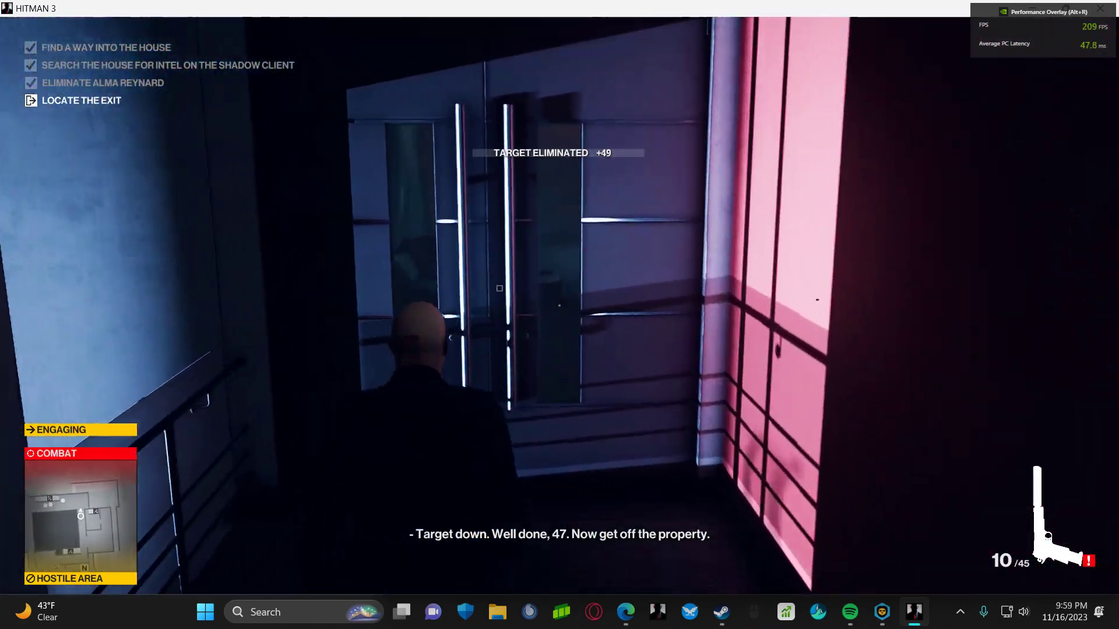
key("w")
key("space")
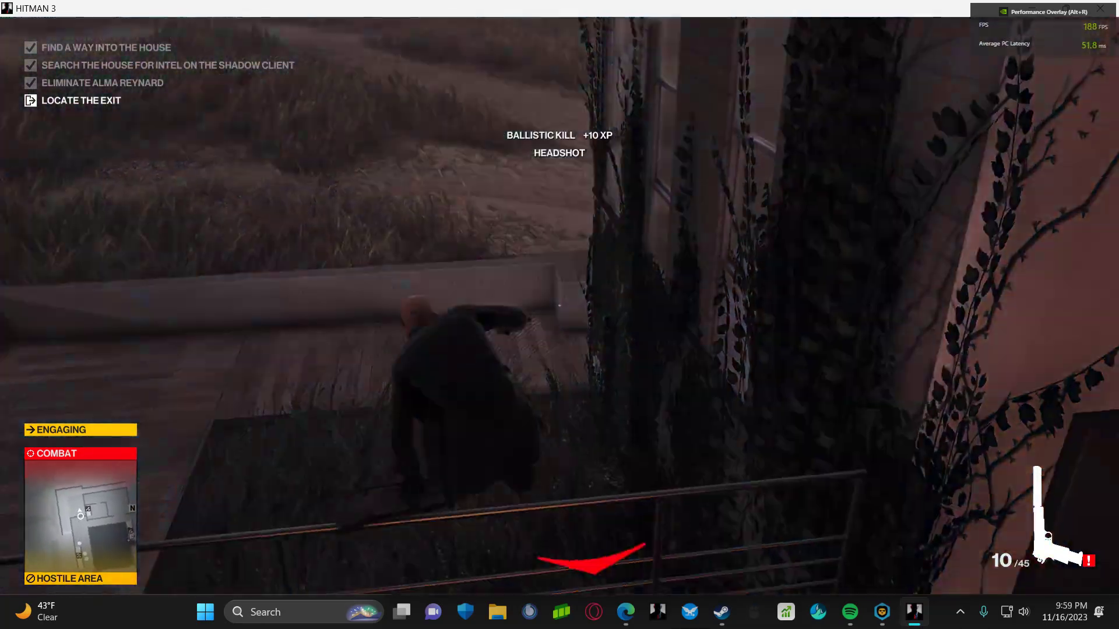
Run across the grass, vault the concrete wall and move along the house toward the parked cars
key("w")
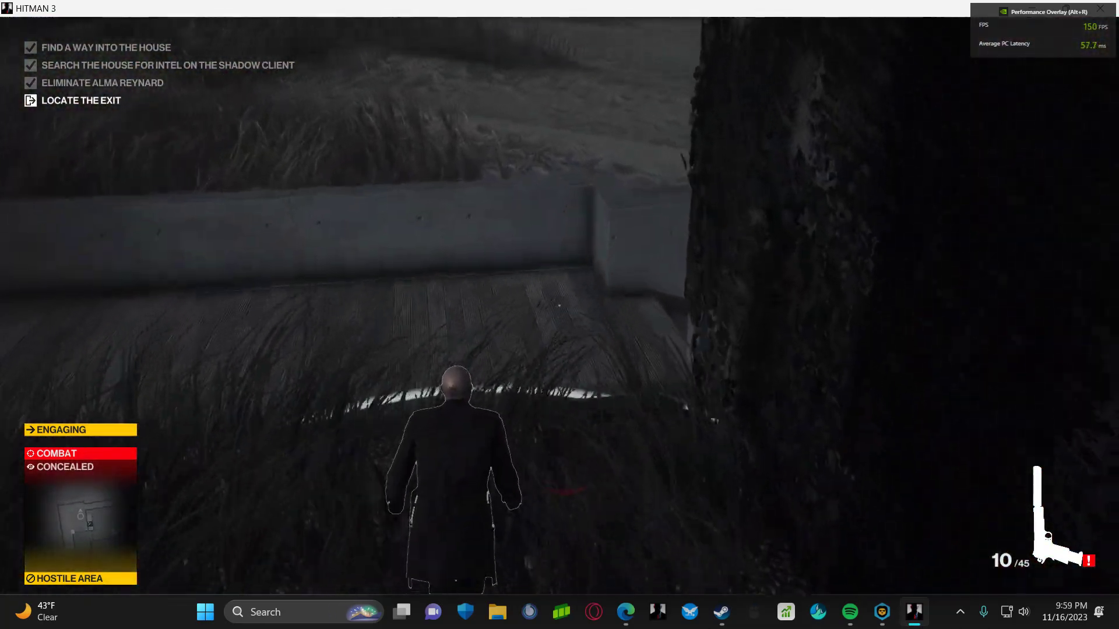
key("w")
key("space")
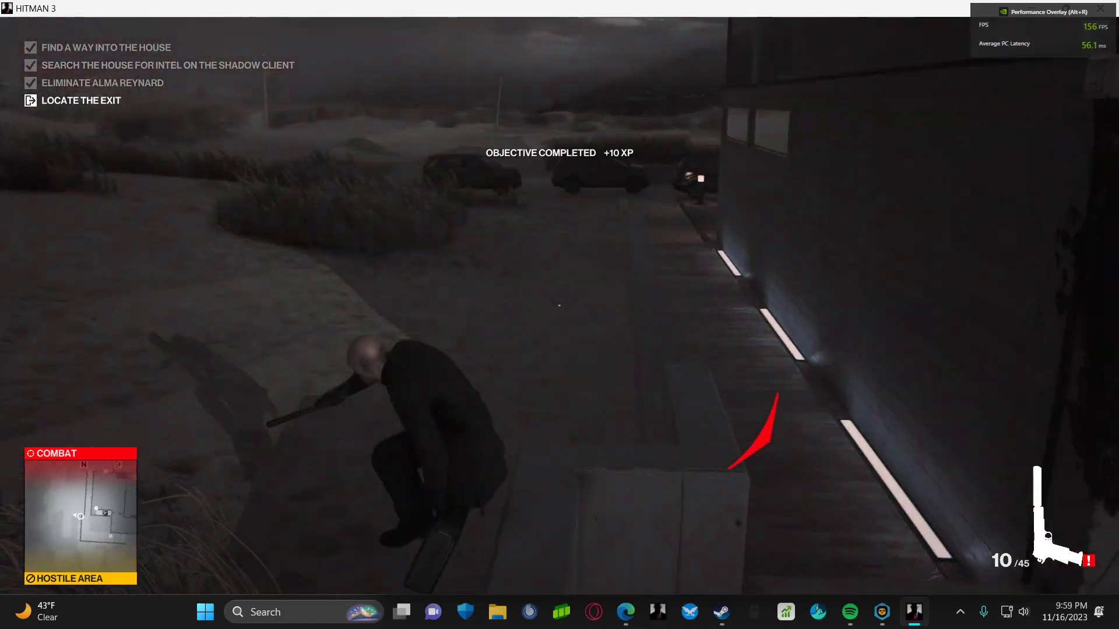
key("w")
key("w")
left_click_drag(560, 315, 349, 315)
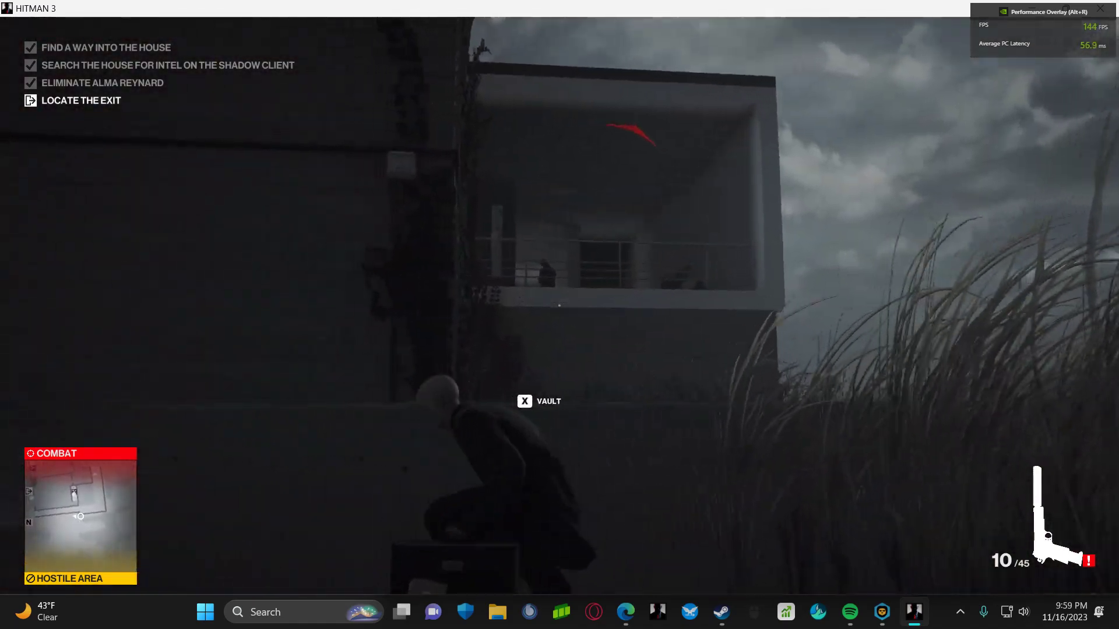
key("w")
key("w")
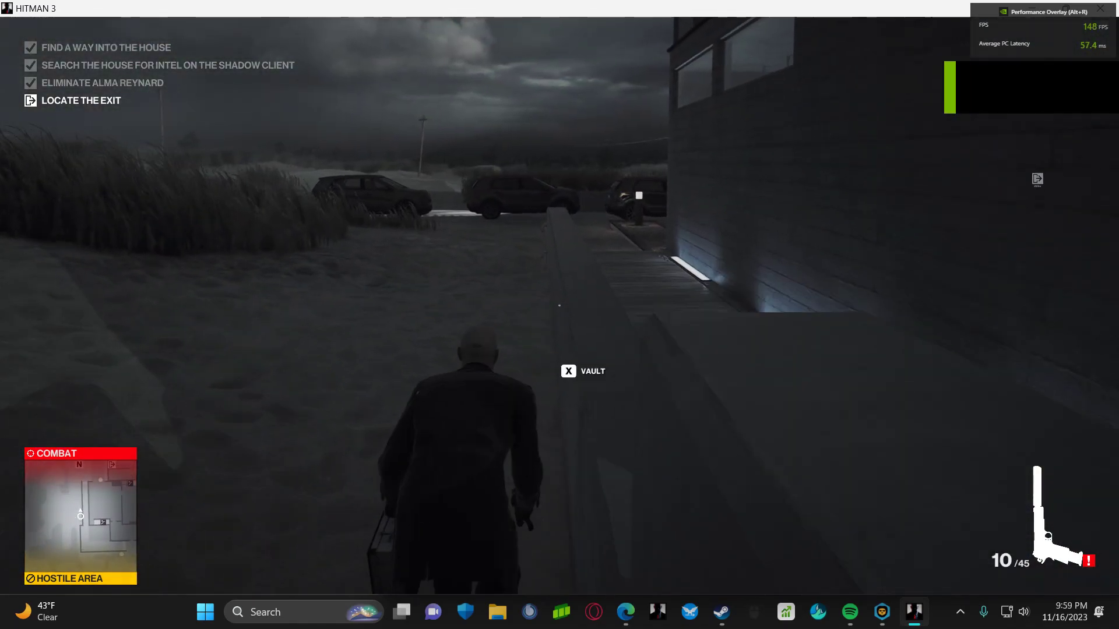
key("w")
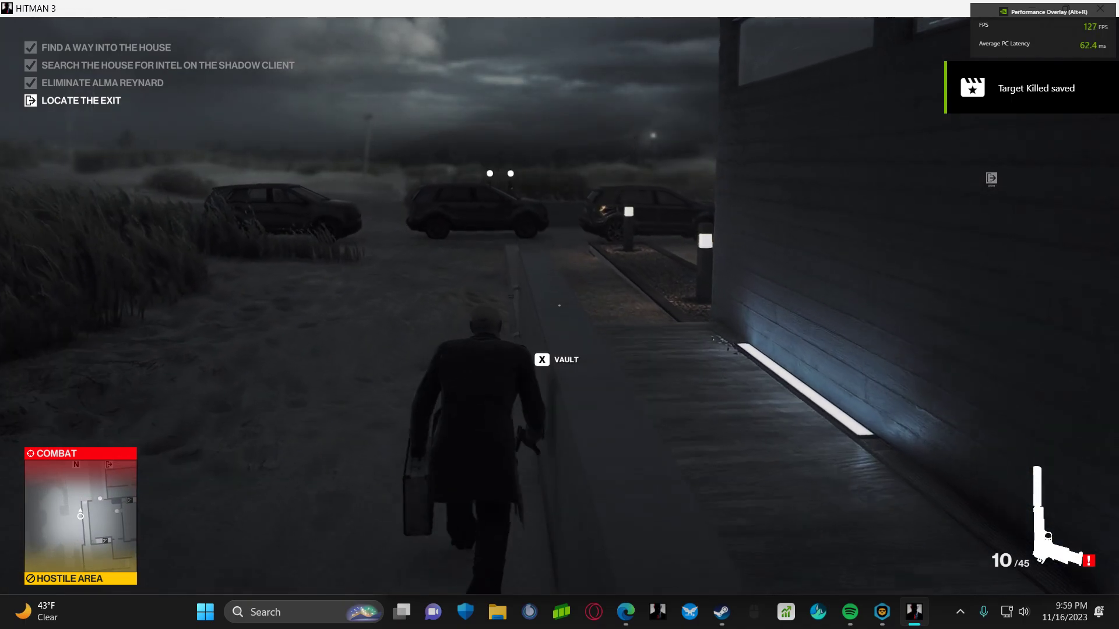
key("w")
key("w")
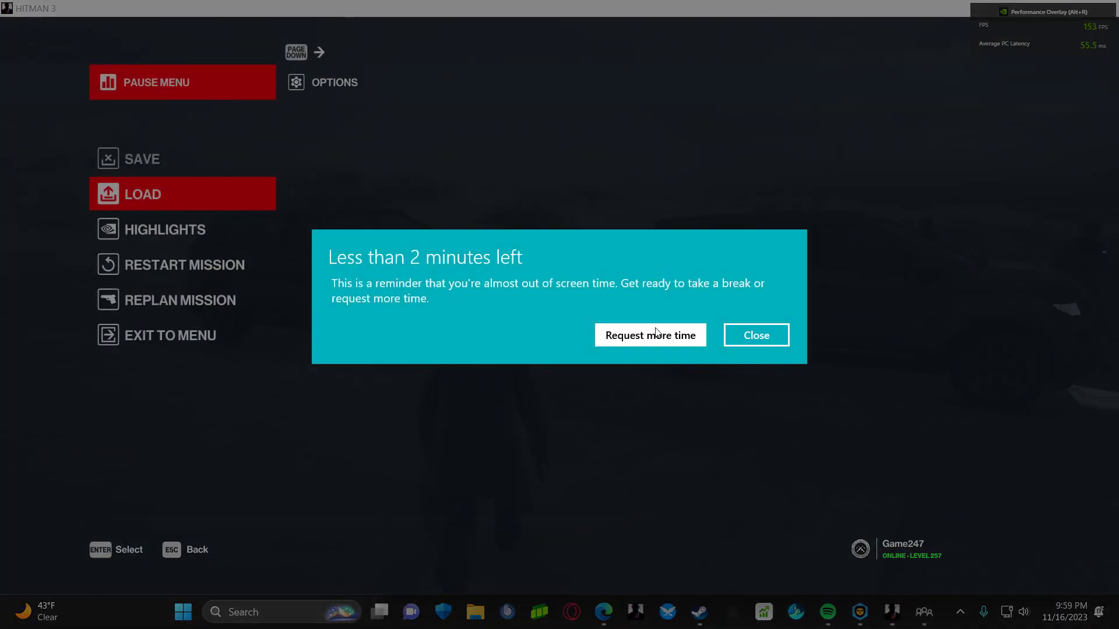
Close the Windows screen-time reminder and resume the mission beside the parked SUVs
left_click(656, 333)
key("Escape")
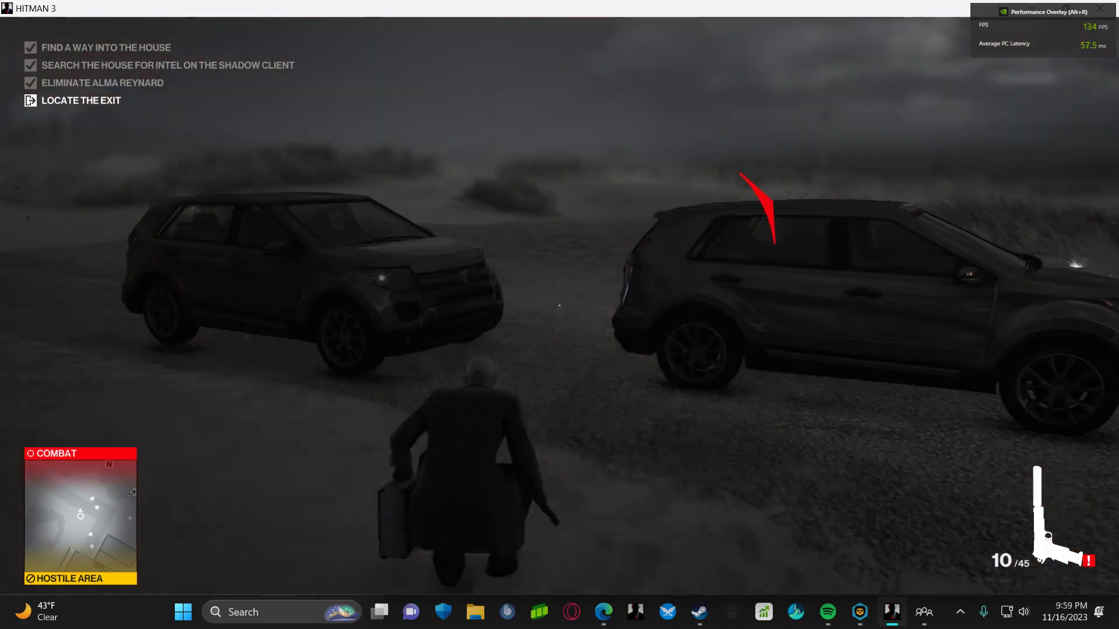
key("Escape")
key("Escape")
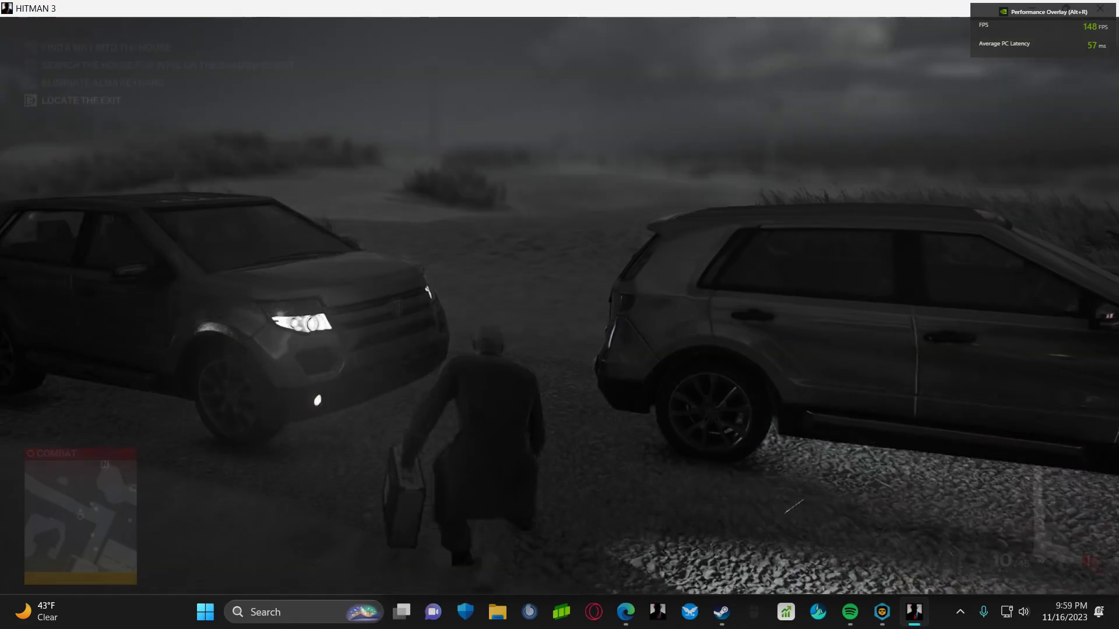